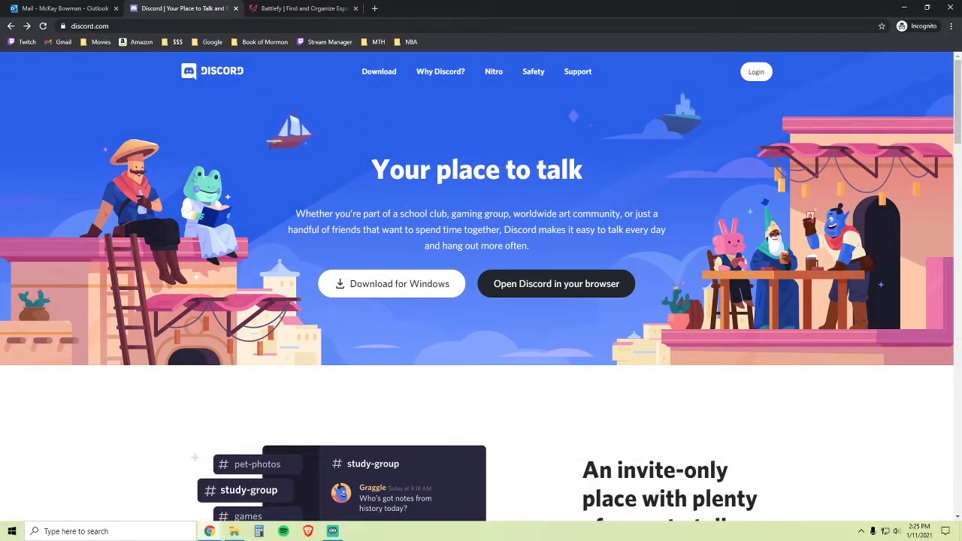
Register a new Discord account through the login page, passing the reCAPTCHA check.
{"action": "left_click", "coordinate": [756, 72]}
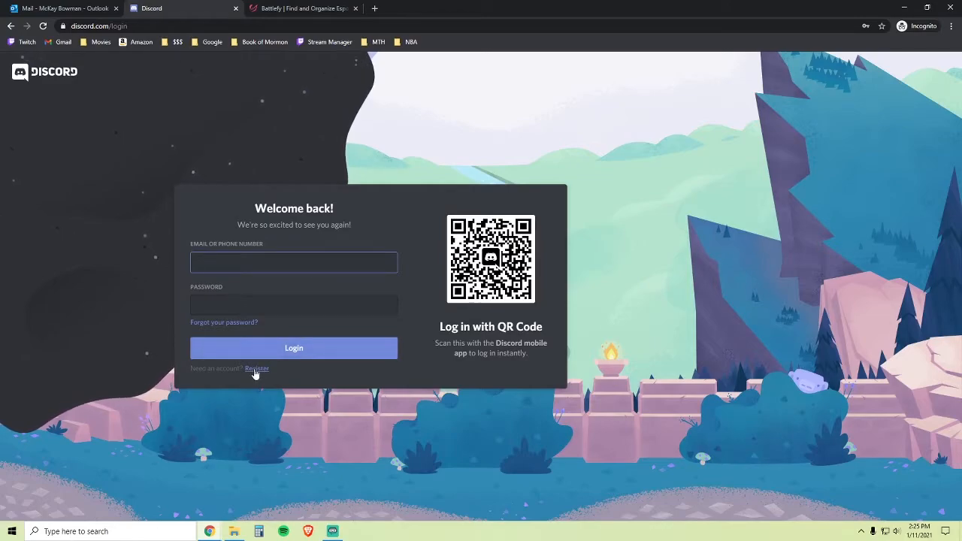
{"action": "left_click", "coordinate": [256, 368]}
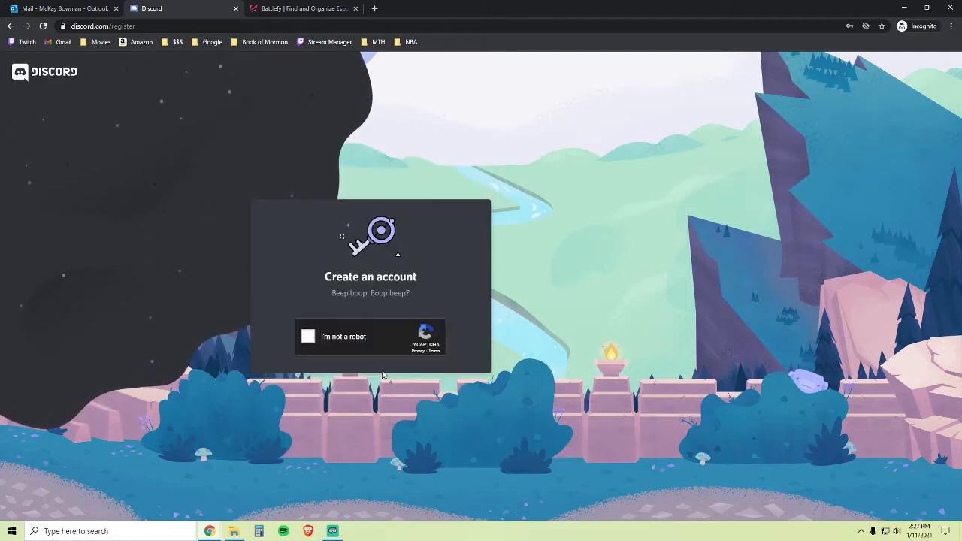
{"action": "left_click", "coordinate": [308, 336]}
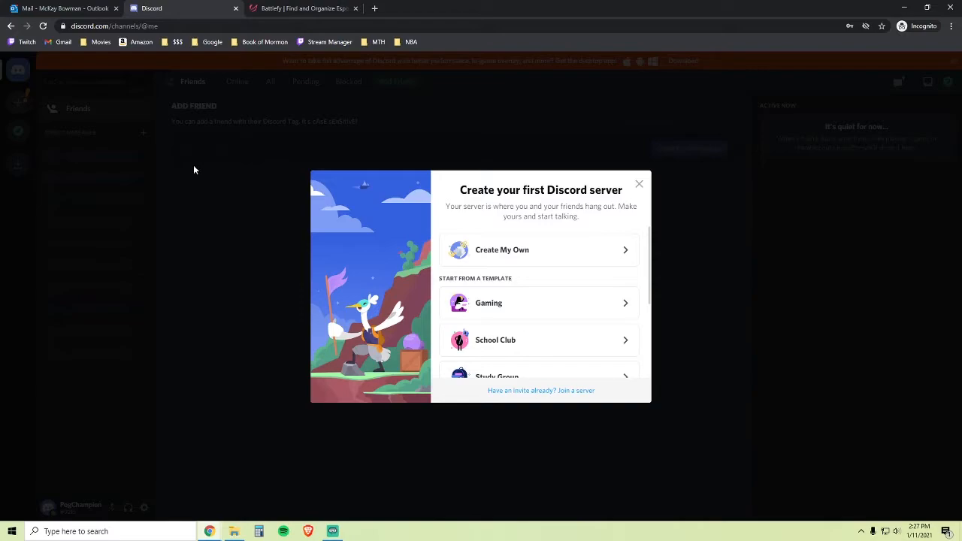
Verify the new account's email address from the Outlook verification message.
{"action": "left_click", "coordinate": [64, 8]}
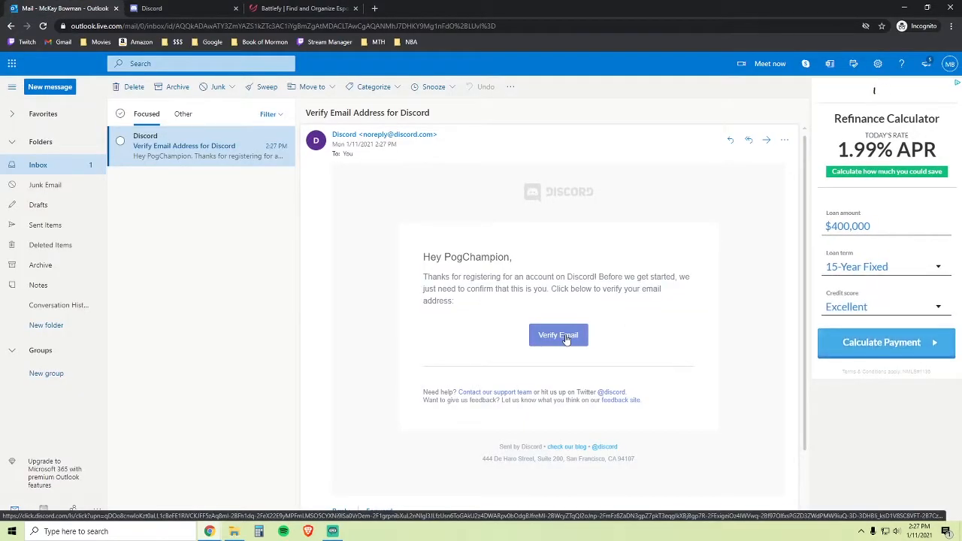
{"action": "left_click", "coordinate": [565, 338]}
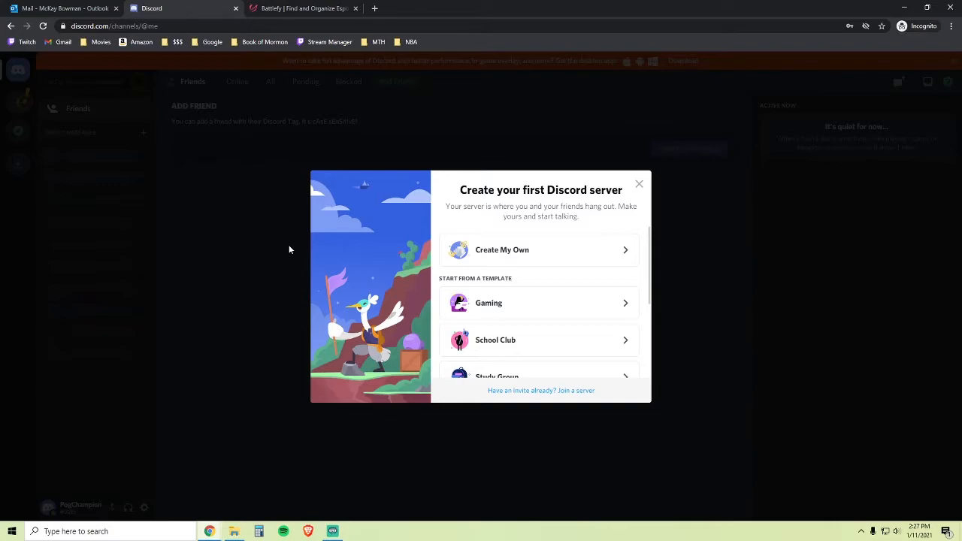
Join the eSports Club server by pasting its invite link into Join a Server.
{"action": "left_click", "coordinate": [639, 184]}
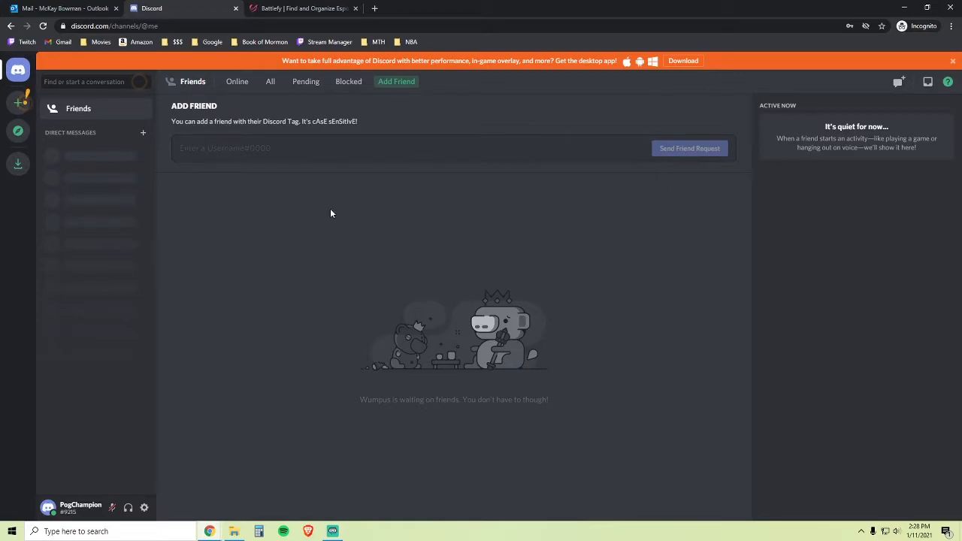
{"action": "left_click", "coordinate": [18, 103]}
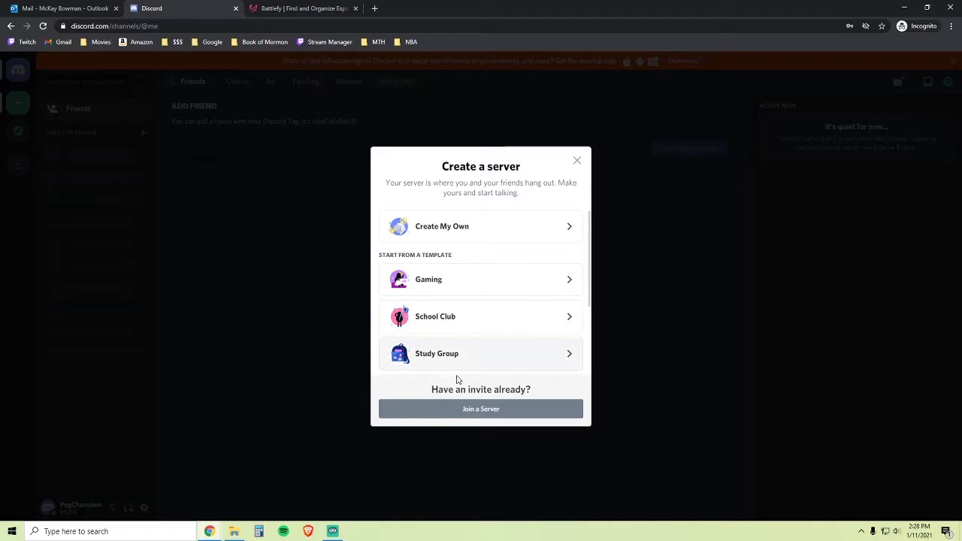
{"action": "left_click", "coordinate": [474, 409]}
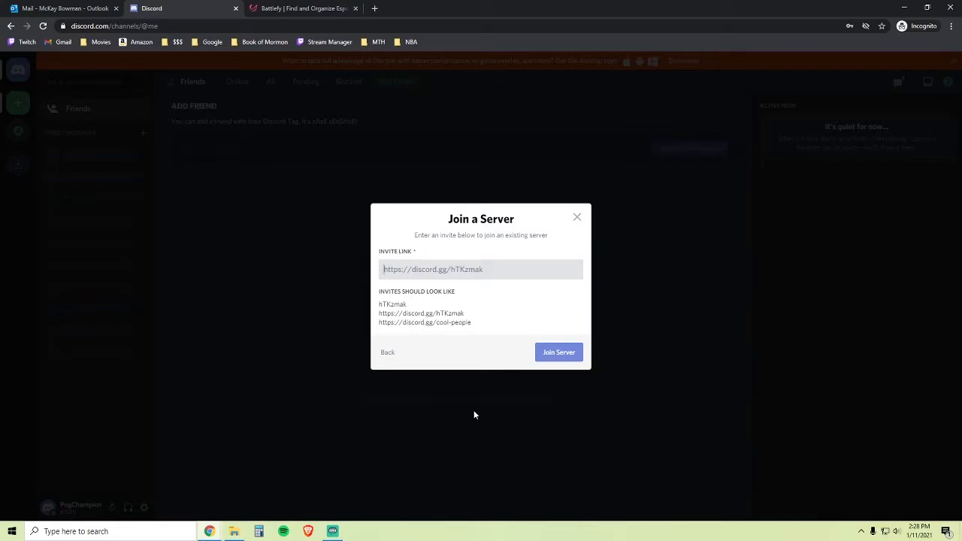
{"action": "key", "text": "ctrl+v"}
{"action": "key", "text": "Return"}
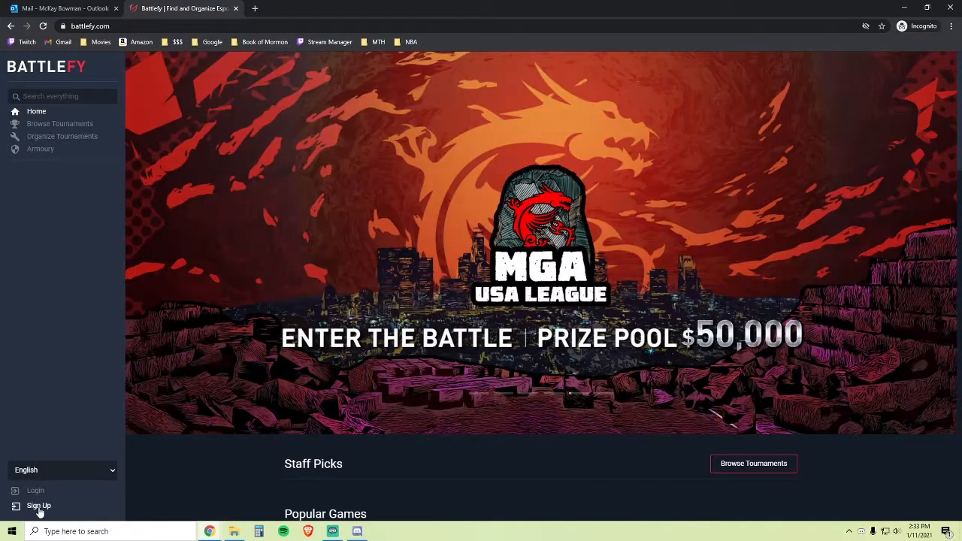
Start an email sign-up on Battlefy, agreeing to the terms of service and privacy policy.
{"action": "left_click", "coordinate": [39, 506]}
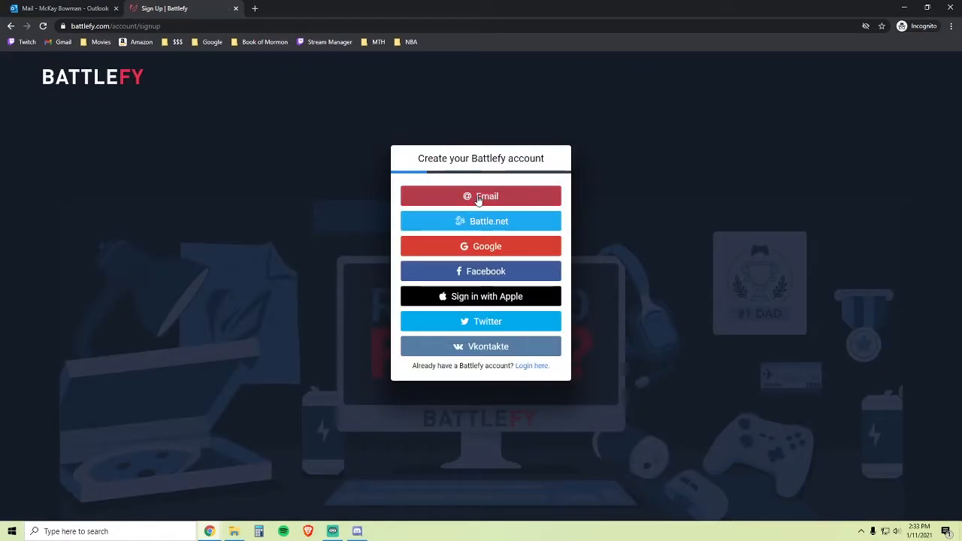
{"action": "left_click", "coordinate": [478, 199]}
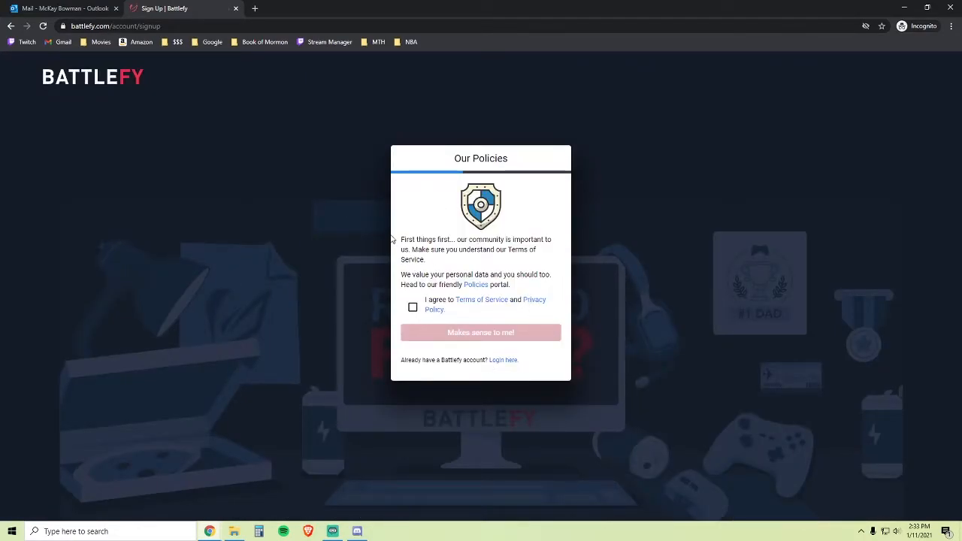
{"action": "left_click", "coordinate": [412, 308]}
{"action": "left_click", "coordinate": [472, 333]}
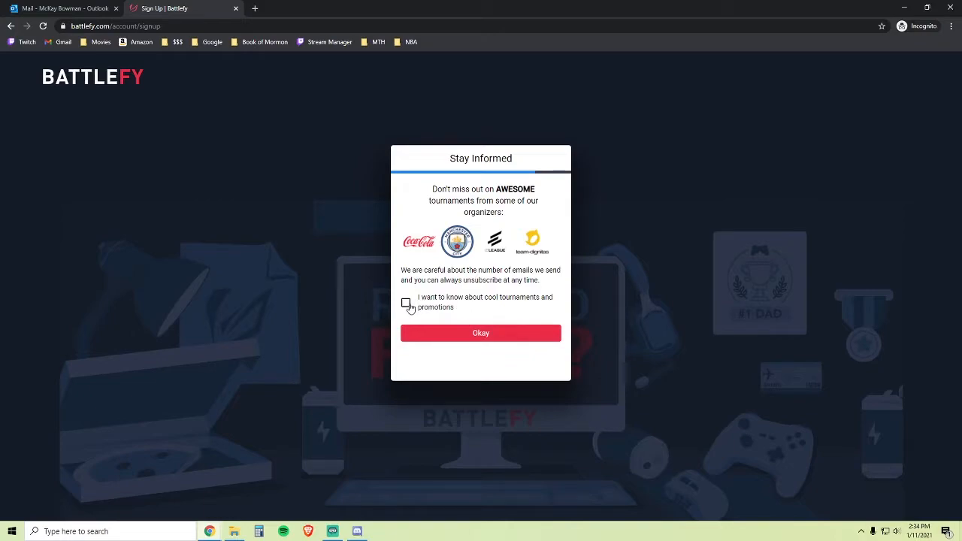
Finish the promotions step and acknowledge the newly created Battlefy account.
{"action": "left_click", "coordinate": [474, 342]}
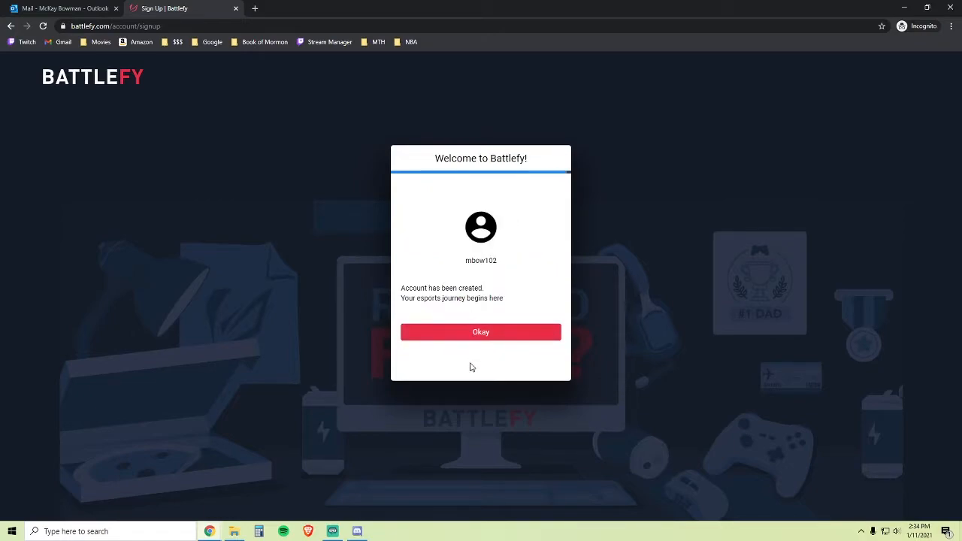
{"action": "left_click", "coordinate": [472, 338]}
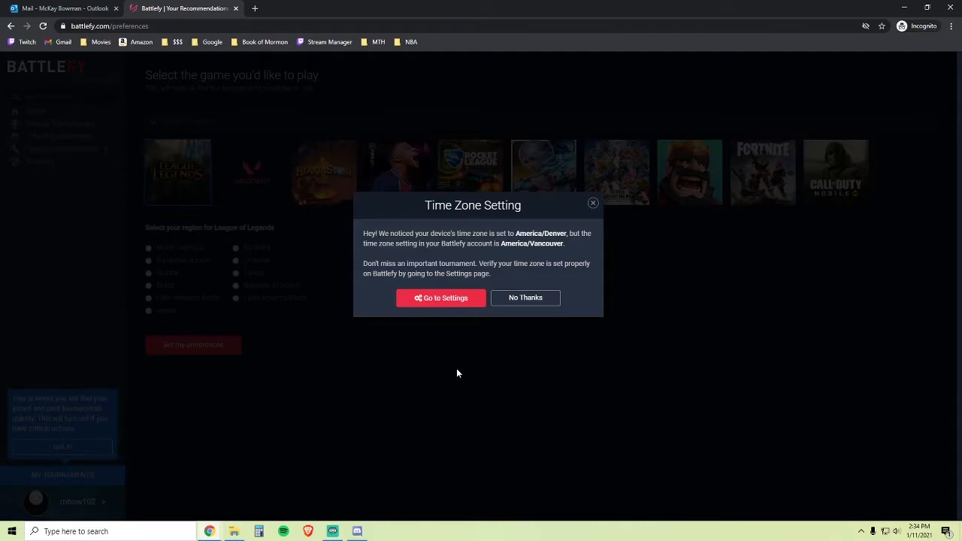
Set the account time zone to (UTC-07:00) Mountain Time (US and Canada) and save changes.
{"action": "left_click", "coordinate": [442, 298]}
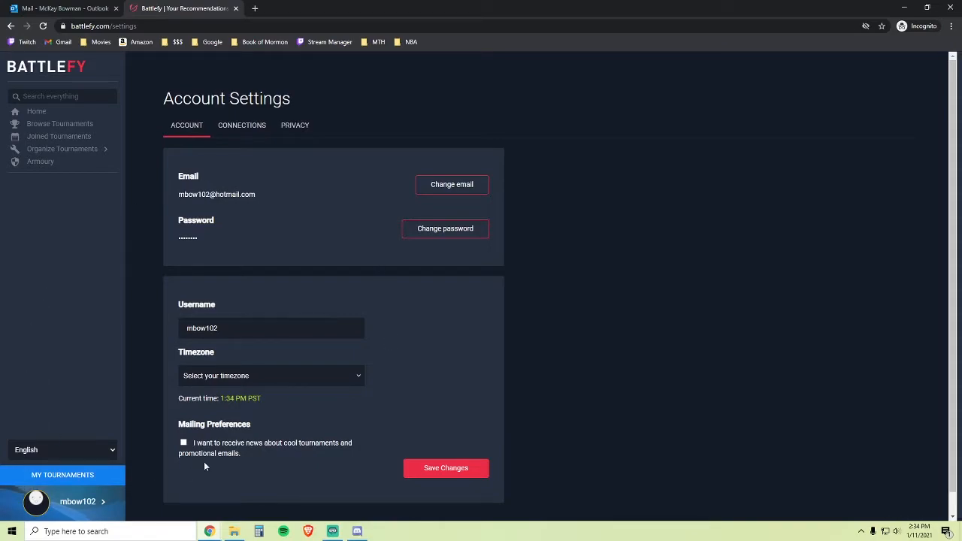
{"action": "left_click", "coordinate": [241, 375]}
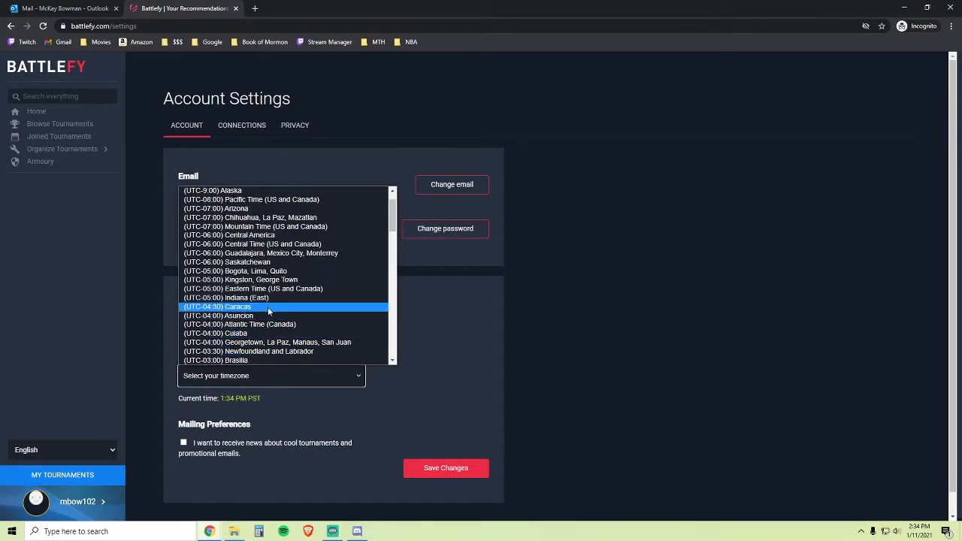
{"action": "left_click", "coordinate": [293, 227]}
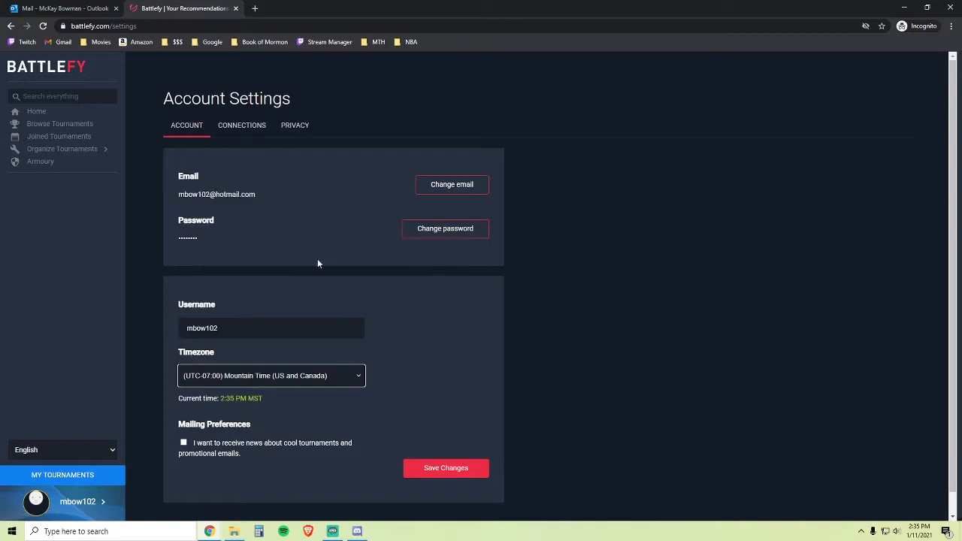
{"action": "left_click", "coordinate": [436, 468]}
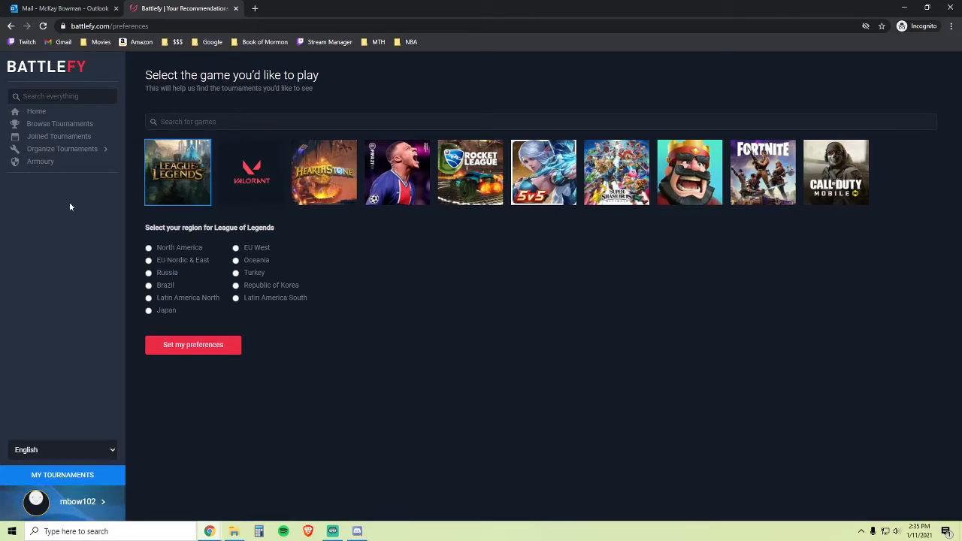
Load the Super Smash Bros. Ultimate tournament page from its pasted URL and join it.
{"action": "key", "text": "ctrl+l"}
{"action": "type", "text": "https://battlefy.com/my-tech-high-esports/season-1-super-smash-bros-ultimate/5ff39e66ba1b0c11a8f616a8/info"}
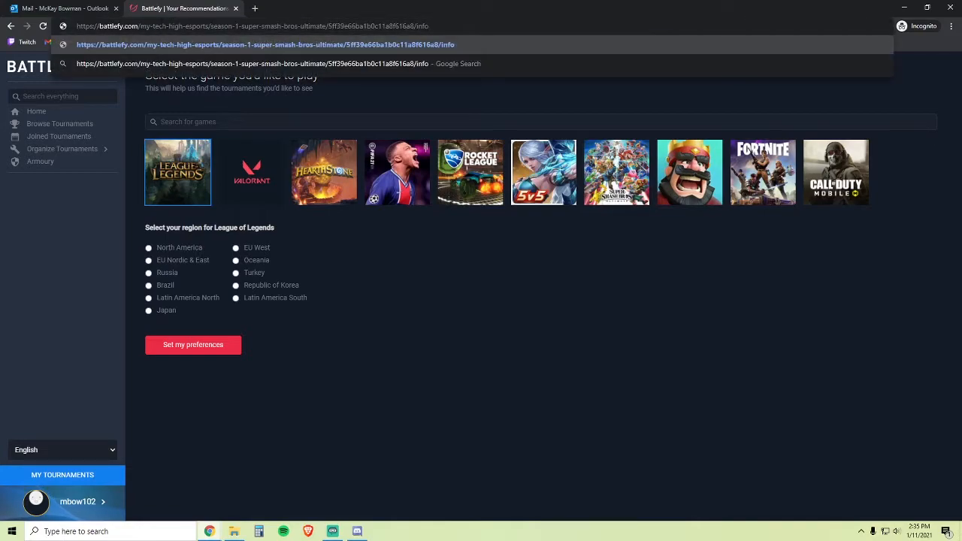
{"action": "key", "text": "Return"}
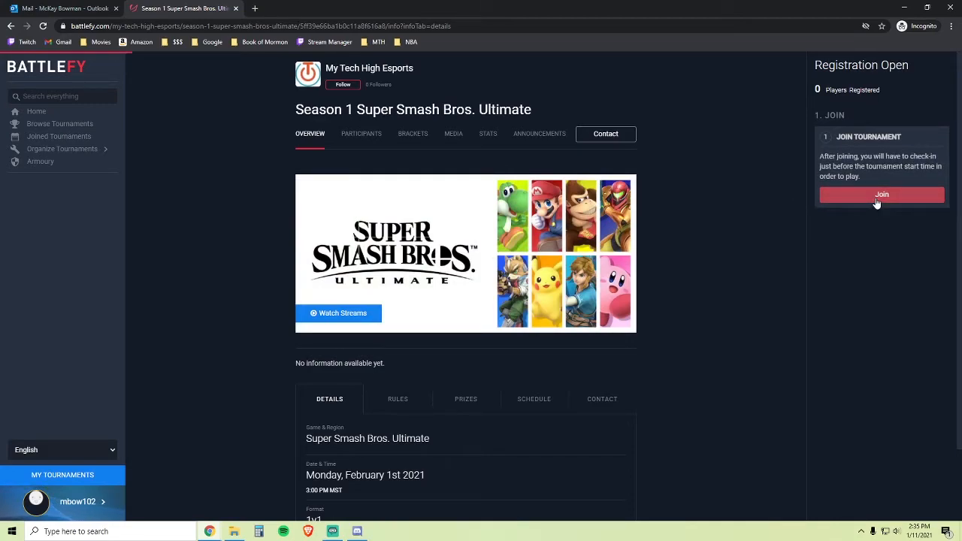
{"action": "left_click", "coordinate": [877, 197]}
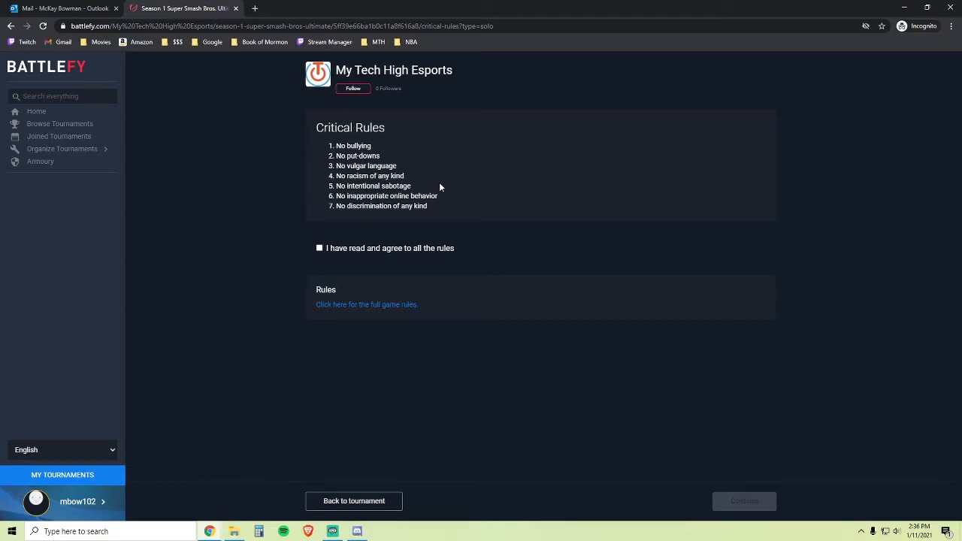
Agree to the tournament rules and submit the player name and friend code.
{"action": "left_click", "coordinate": [387, 249]}
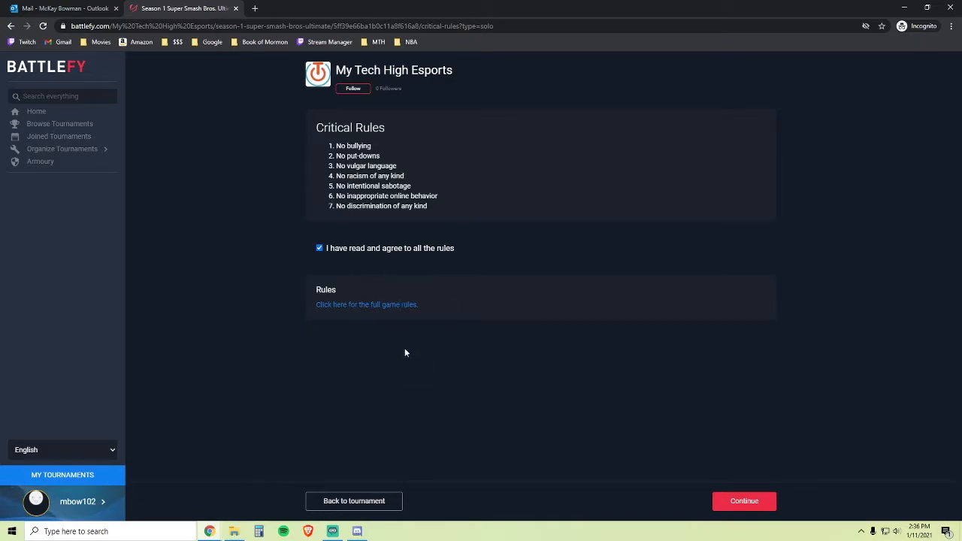
{"action": "left_click", "coordinate": [741, 500]}
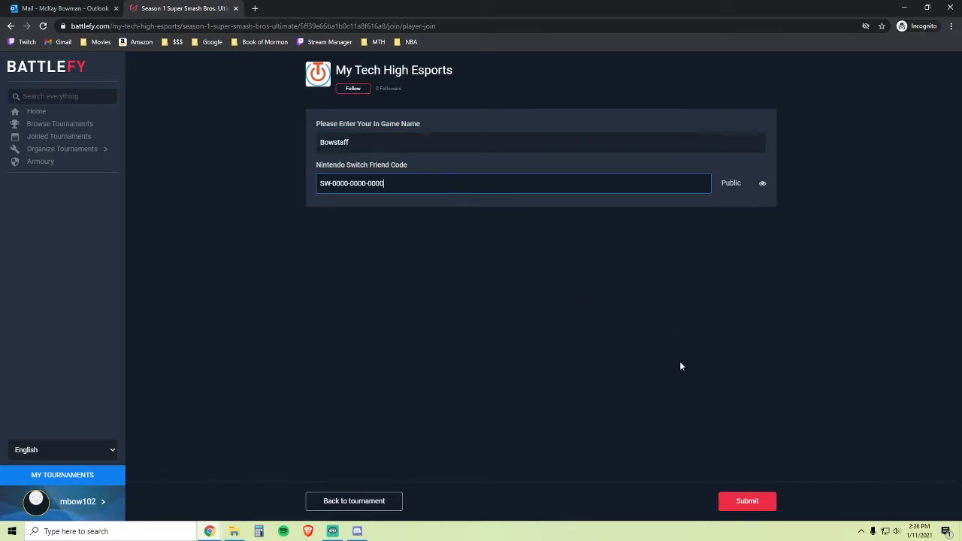
{"action": "left_click", "coordinate": [747, 502]}
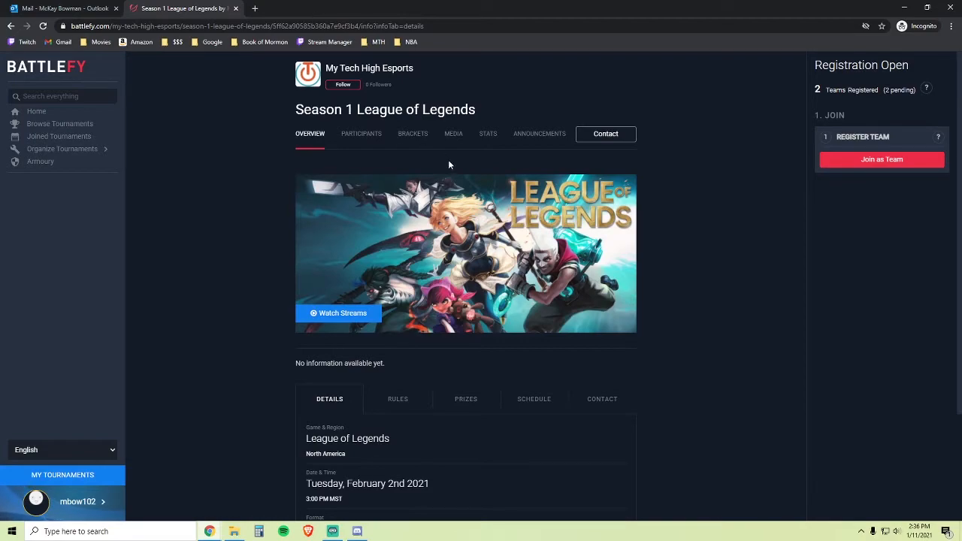
Join the League of Legends tournament as a team, agreeing to rules and creating a new team.
{"action": "left_click", "coordinate": [870, 161]}
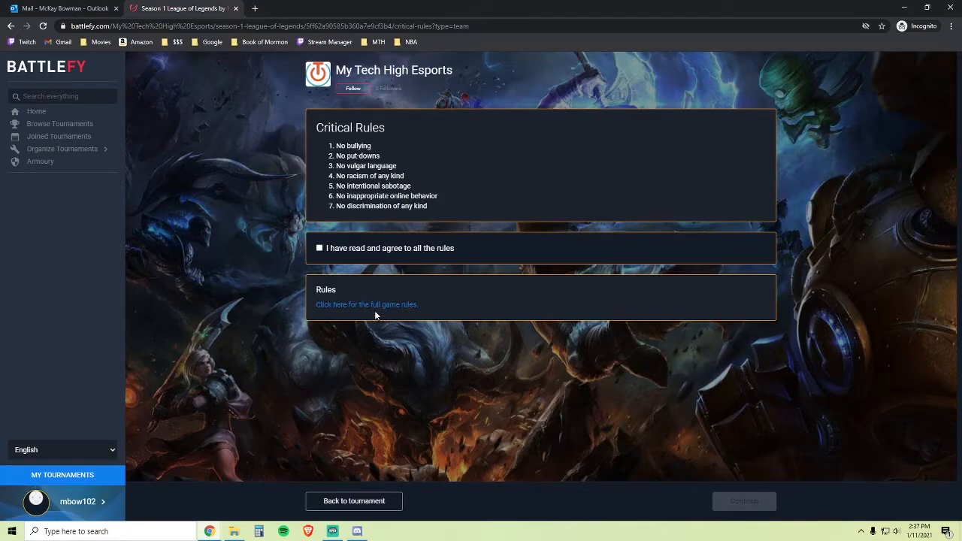
{"action": "left_click", "coordinate": [319, 248]}
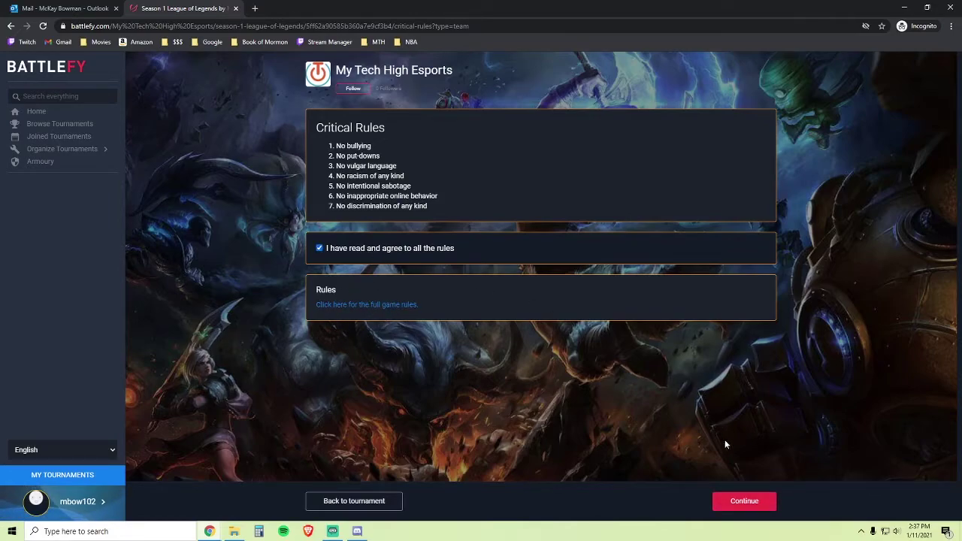
{"action": "left_click", "coordinate": [744, 501]}
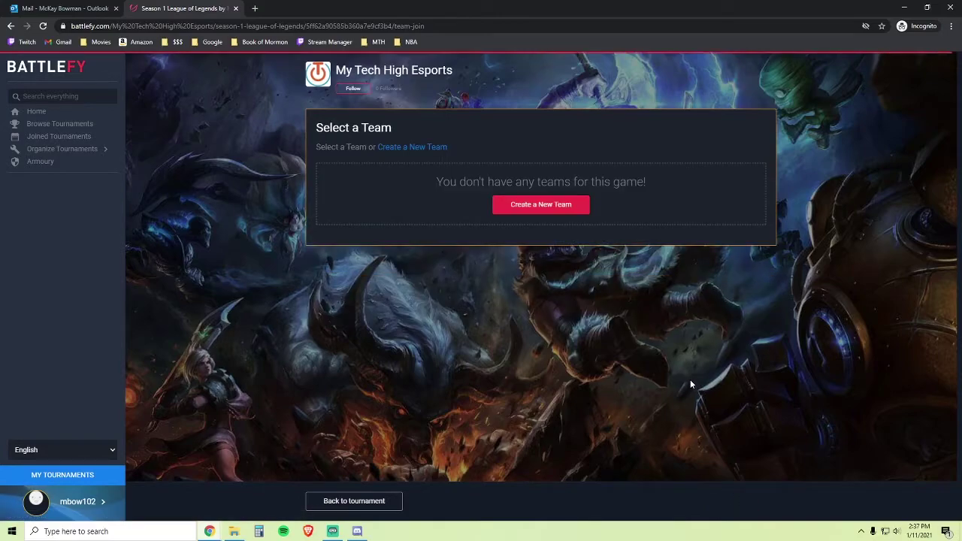
{"action": "left_click", "coordinate": [545, 210]}
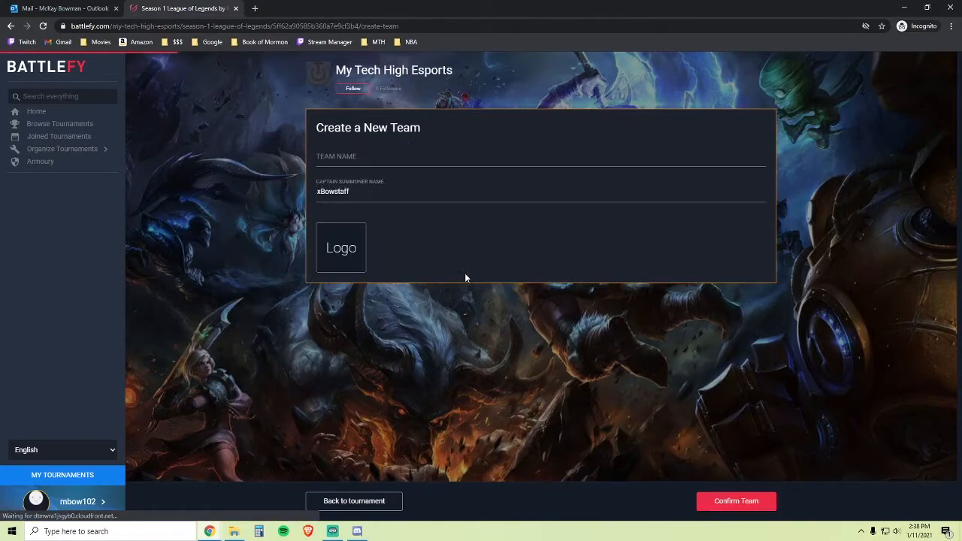
Name the team MYTEAMNAME, confirm it, and submit North America as its server.
{"action": "left_click", "coordinate": [365, 156]}
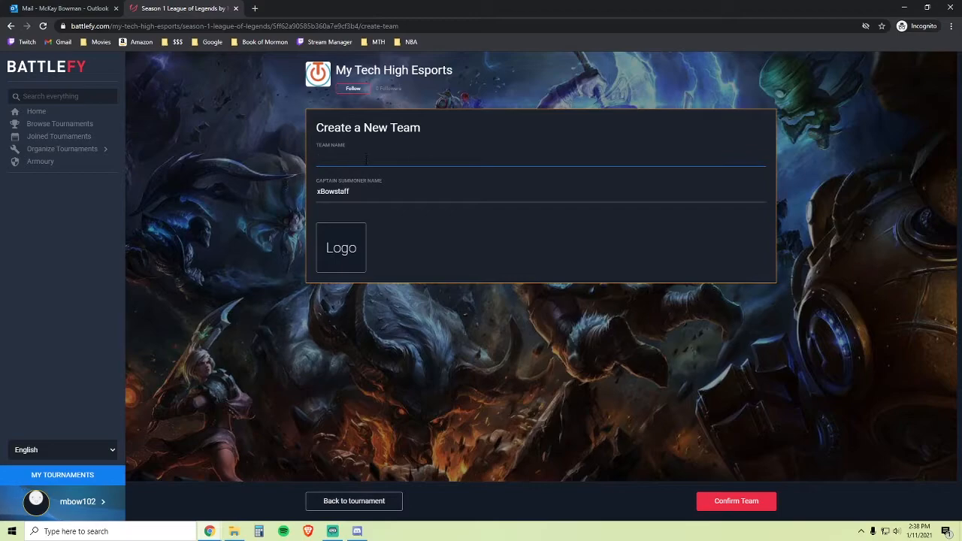
{"action": "left_click", "coordinate": [363, 194]}
{"action": "type", "text": "MYTEAMNAME"}
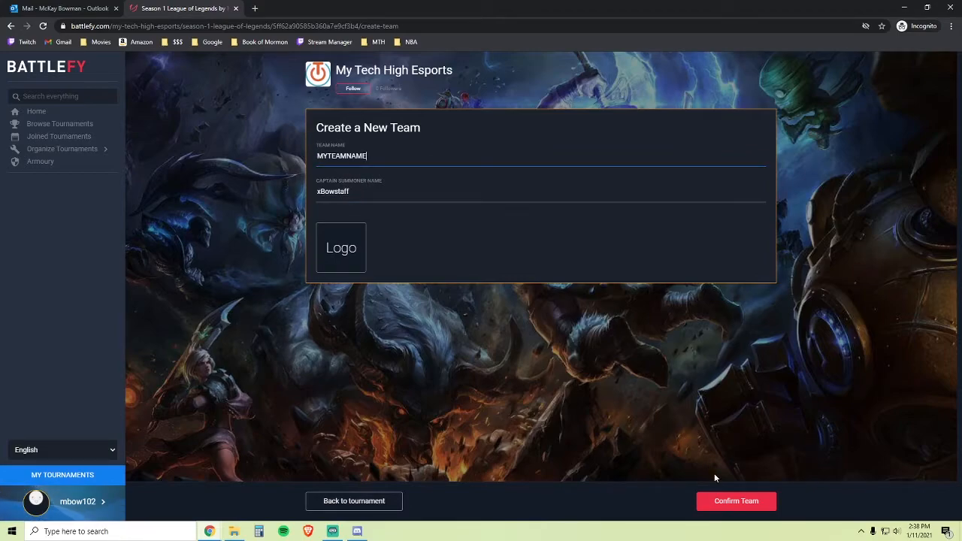
{"action": "left_click", "coordinate": [725, 502]}
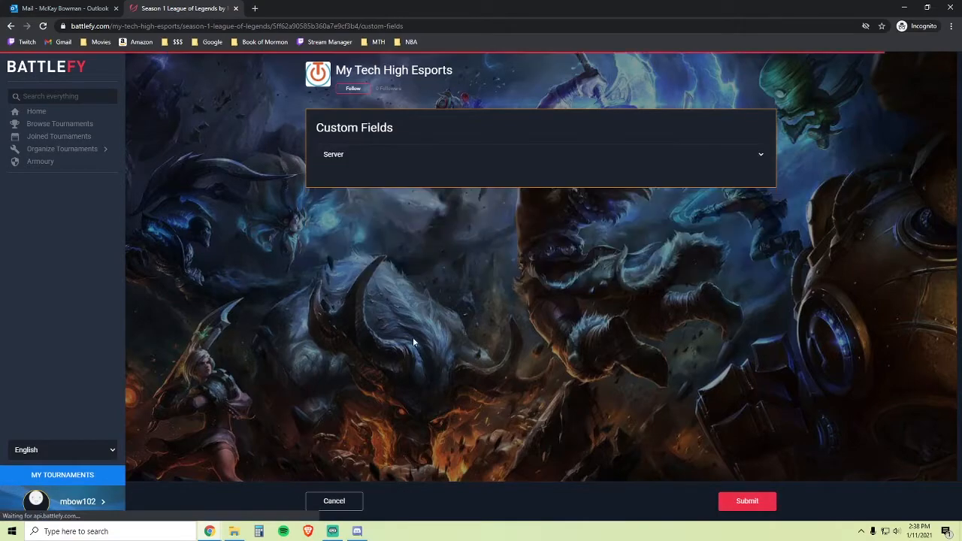
{"action": "left_click", "coordinate": [334, 160]}
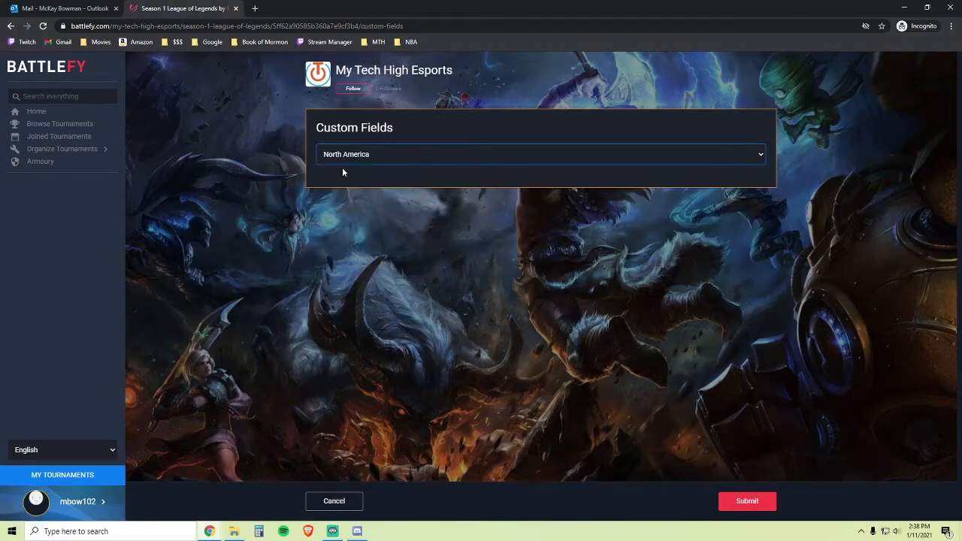
{"action": "left_click", "coordinate": [746, 502]}
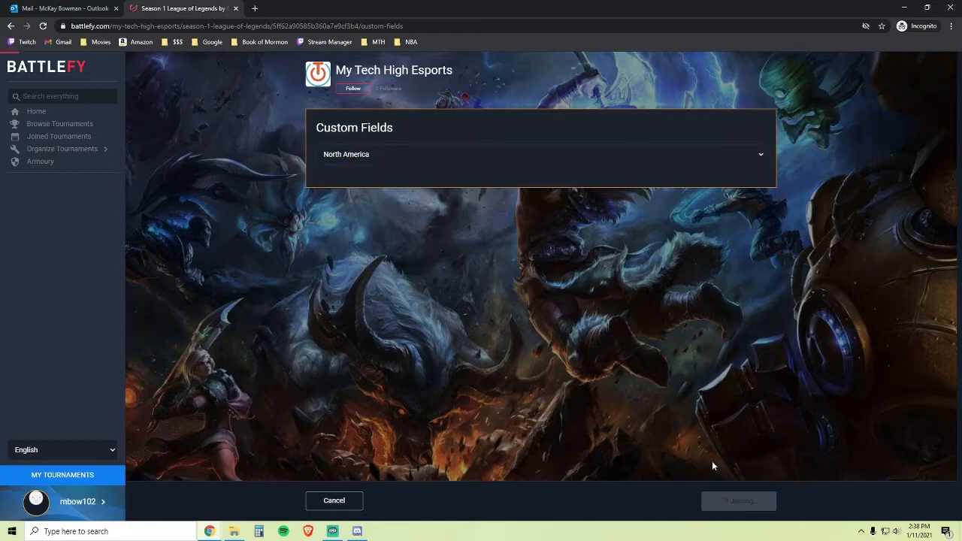
Return to the League of Legends tournament page and view the team's invite link.
{"action": "left_click", "coordinate": [390, 214]}
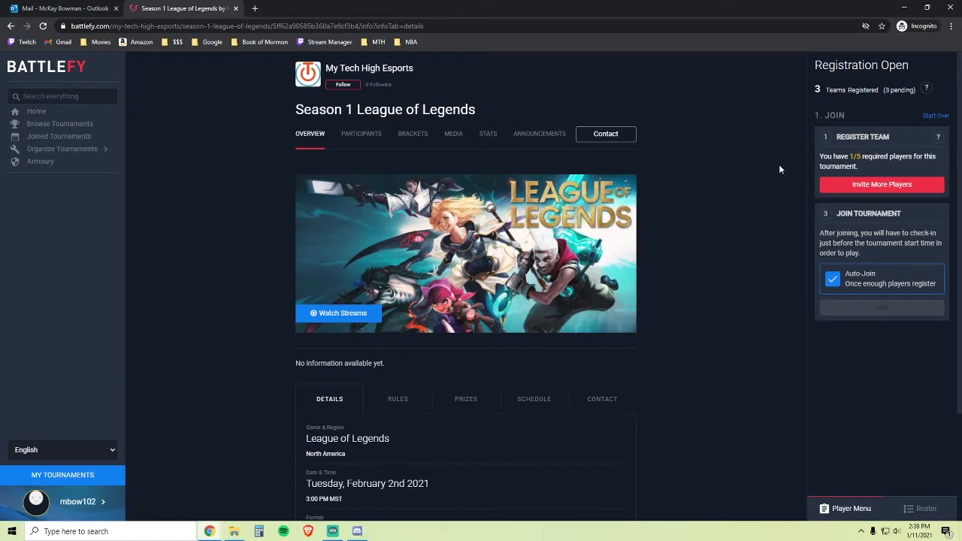
{"action": "left_click", "coordinate": [861, 188]}
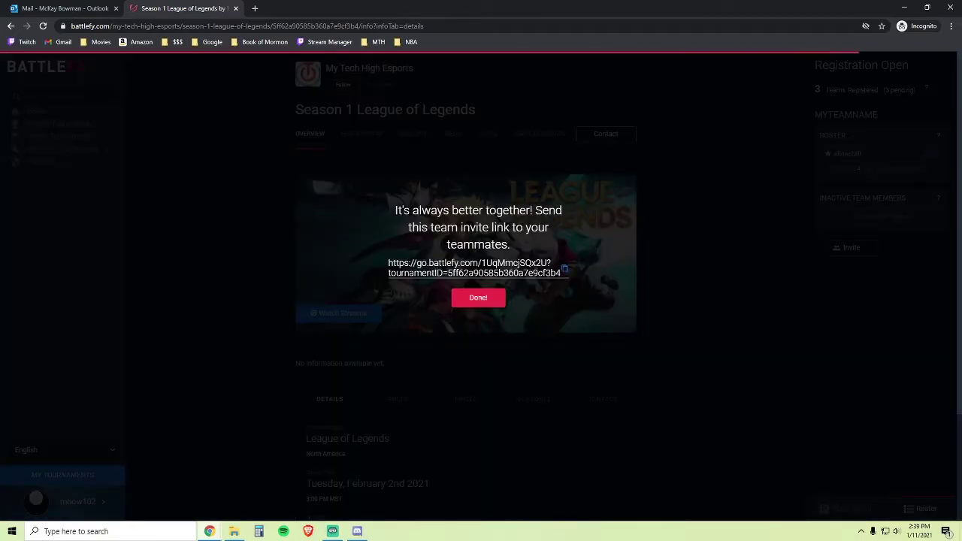
{"action": "left_click", "coordinate": [488, 297]}
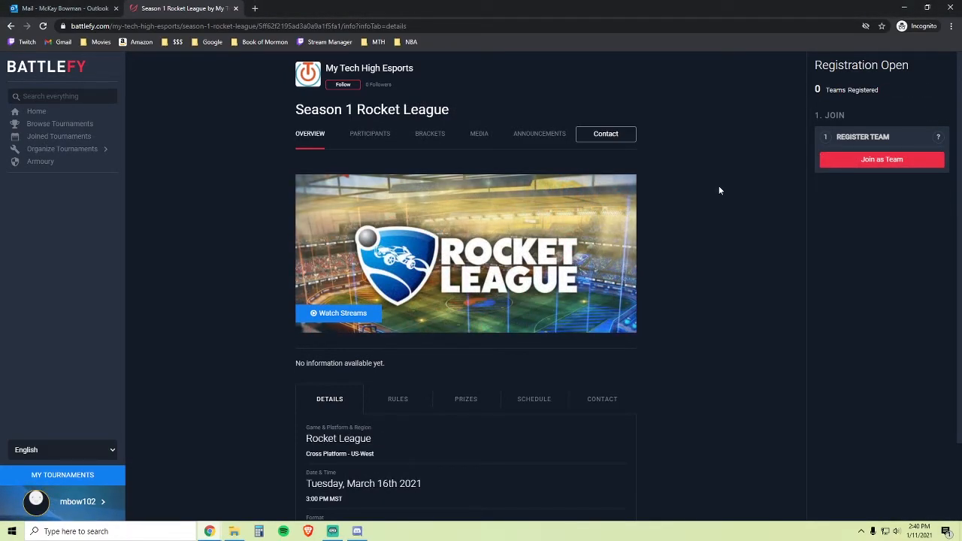
Join the Rocket League tournament as a team, agreeing to rules and creating a new team.
{"action": "left_click", "coordinate": [859, 159]}
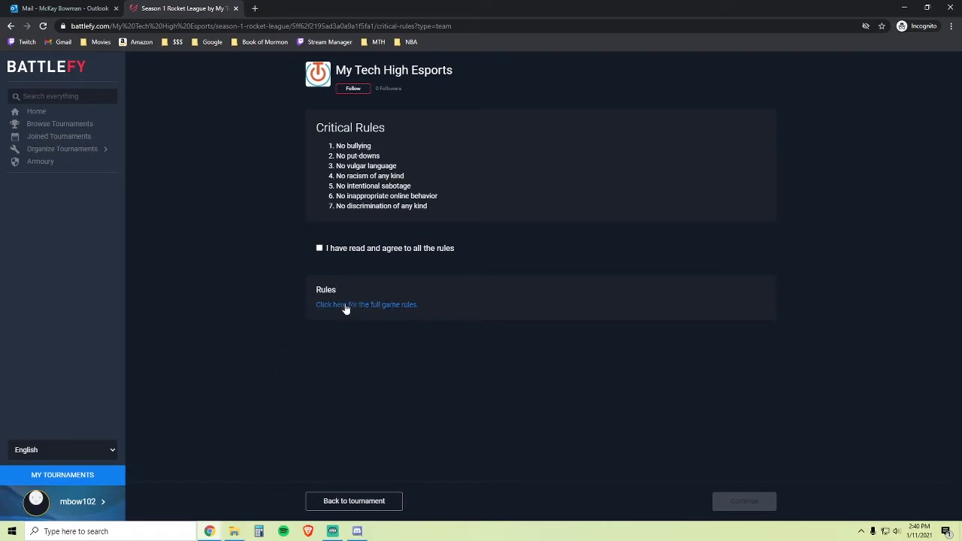
{"action": "left_click", "coordinate": [347, 253]}
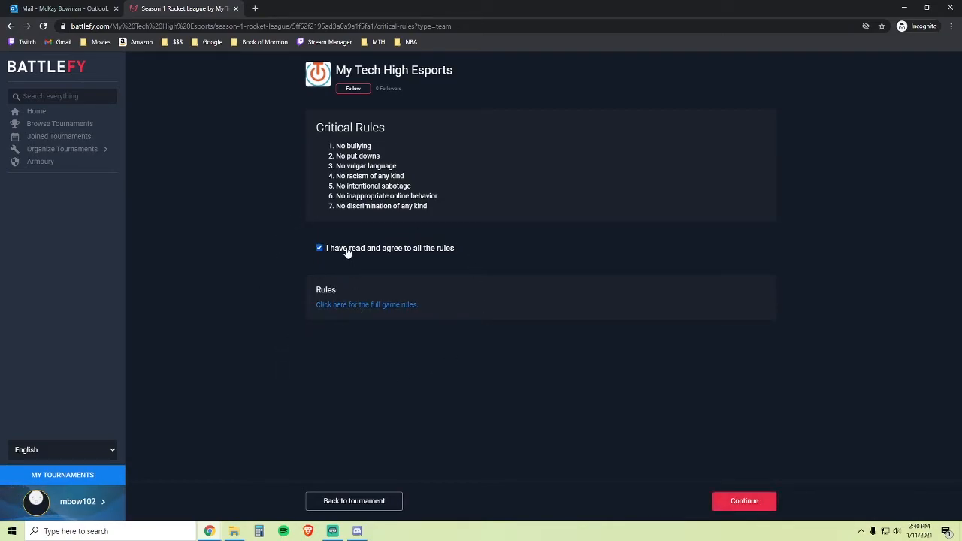
{"action": "left_click", "coordinate": [744, 500]}
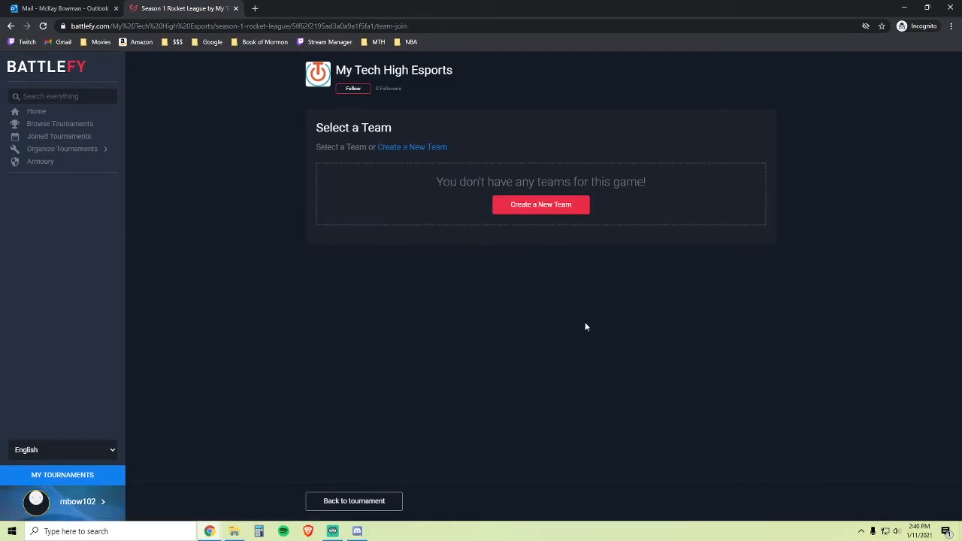
{"action": "left_click", "coordinate": [545, 211]}
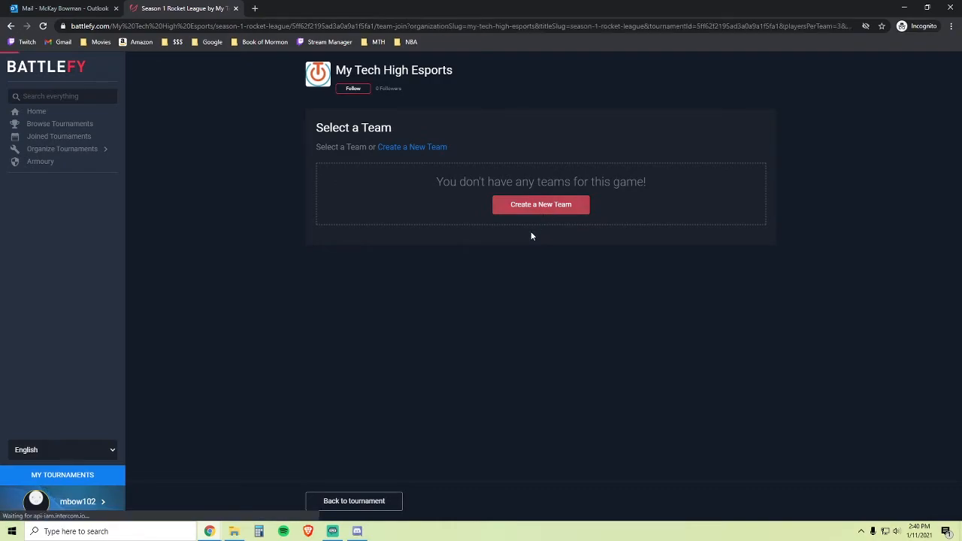
Name the team MyTeamIsTheBest with captain MyCaptain and confirm it.
{"action": "left_click", "coordinate": [451, 158]}
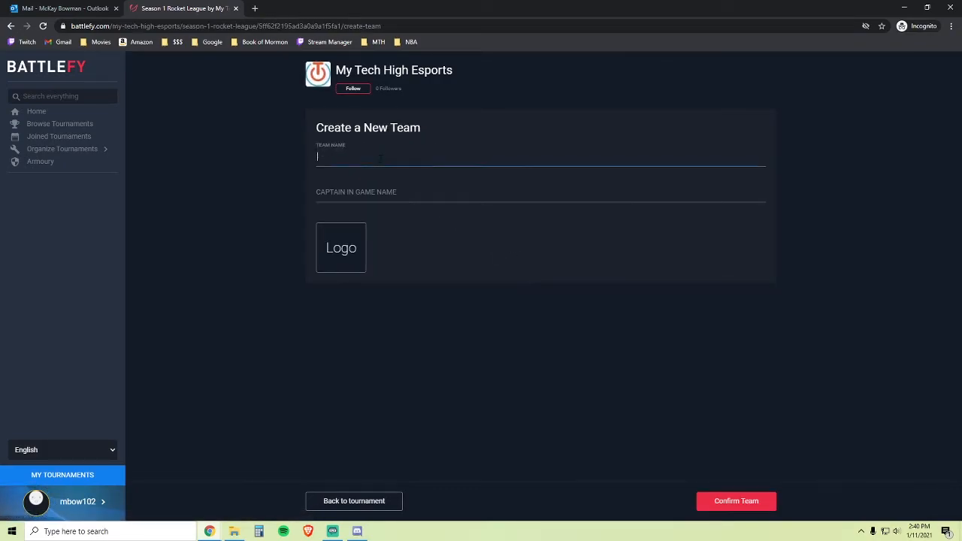
{"action": "type", "text": "MyTeamIsTheBest"}
{"action": "key", "text": "Tab"}
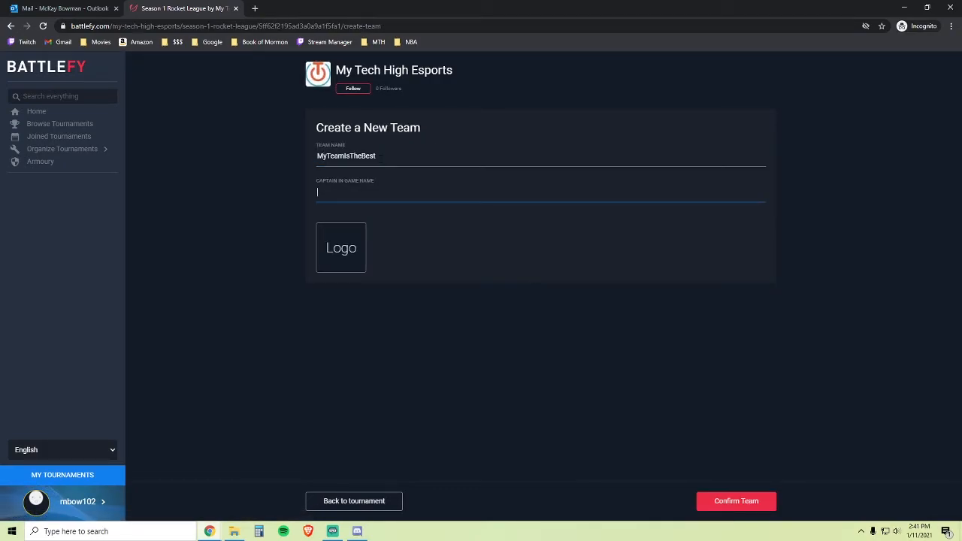
{"action": "type", "text": "MyCaptain"}
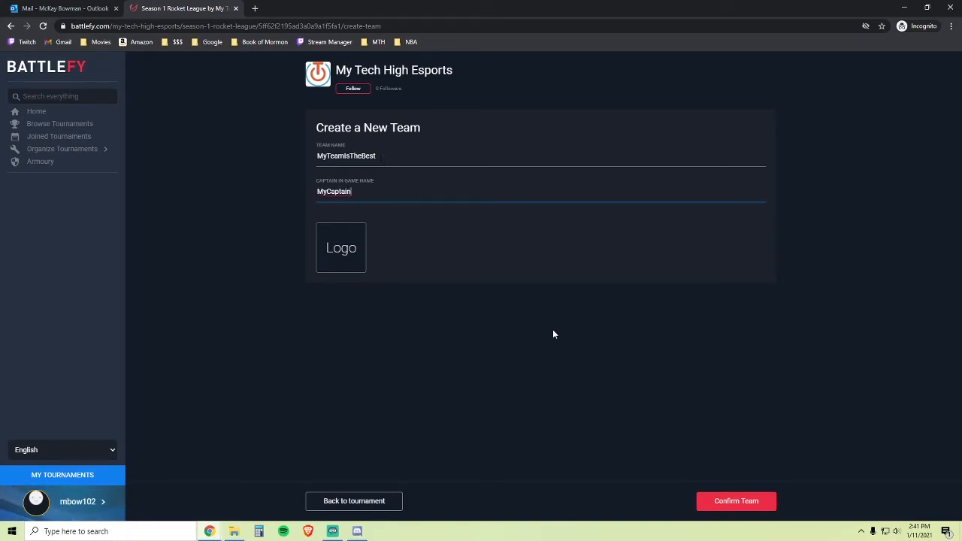
{"action": "left_click", "coordinate": [709, 491]}
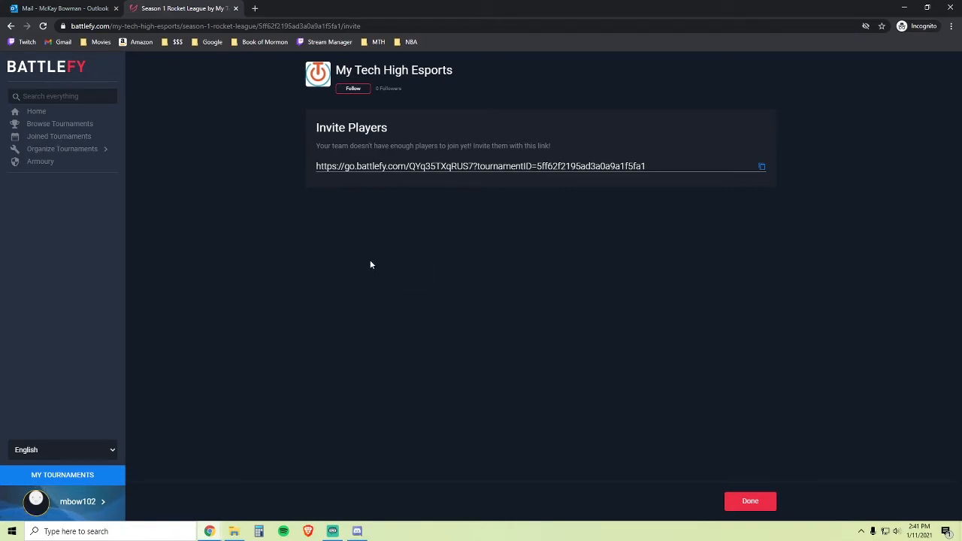
Return to the Rocket League tournament page and view the MyTeamIsTheBest roster listing MyCaptain.
{"action": "left_click", "coordinate": [749, 502]}
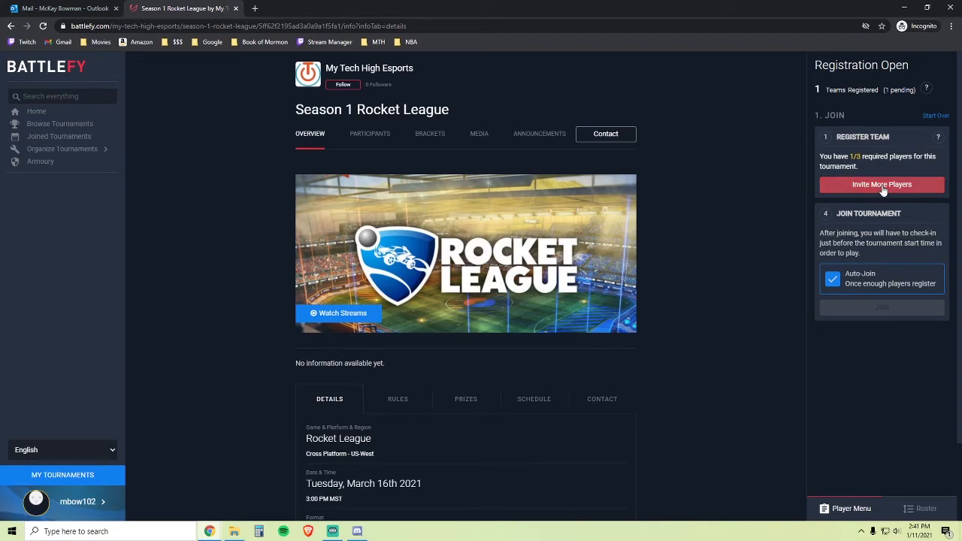
{"action": "left_click", "coordinate": [882, 185]}
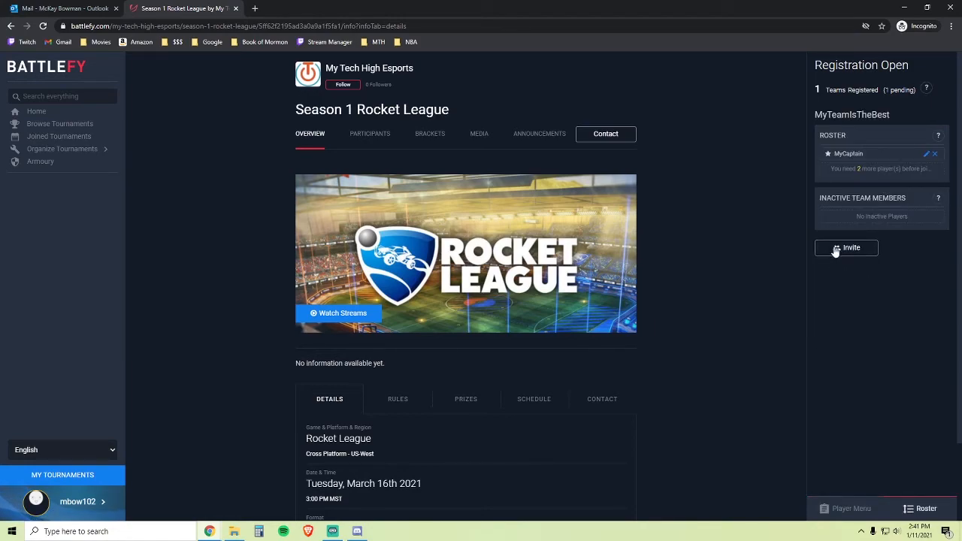